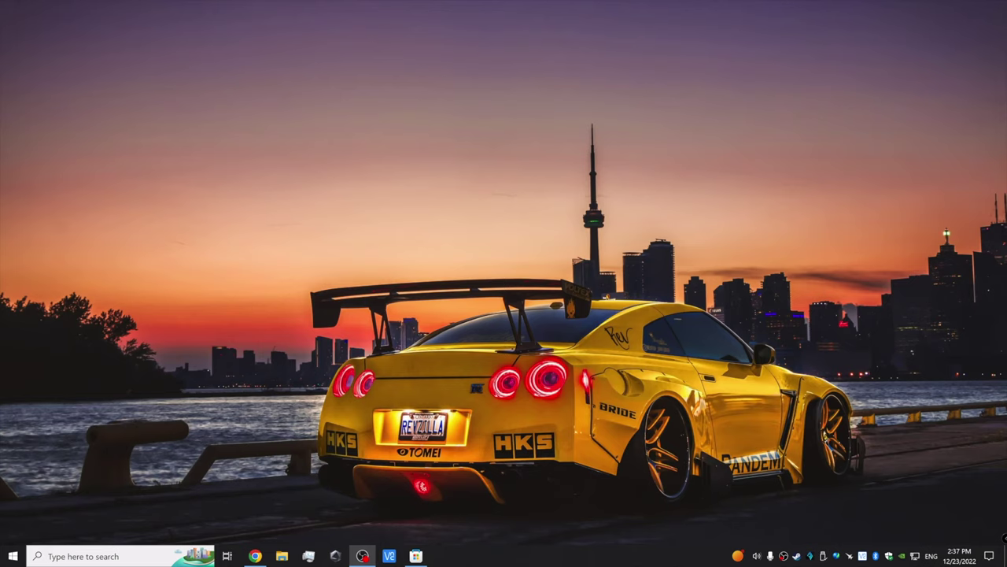
Step: Find Bluetooth Audio Receiver in Microsoft Store, launch it, and maximize its window
{"action": "key", "text": "alt+Tab"}
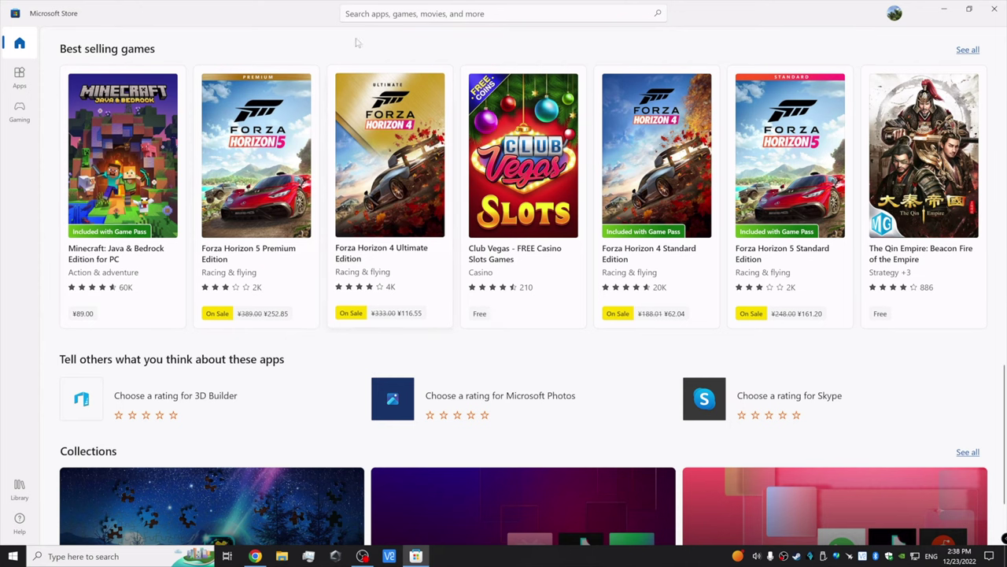
{"action": "key", "text": "ctrl+f"}
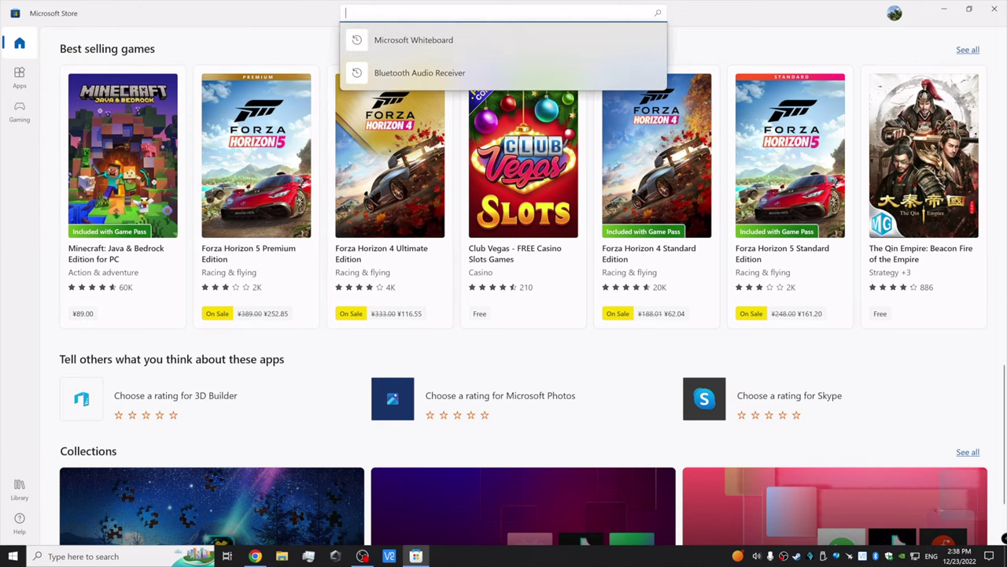
{"action": "mouse_move", "coordinate": [440, 73]}
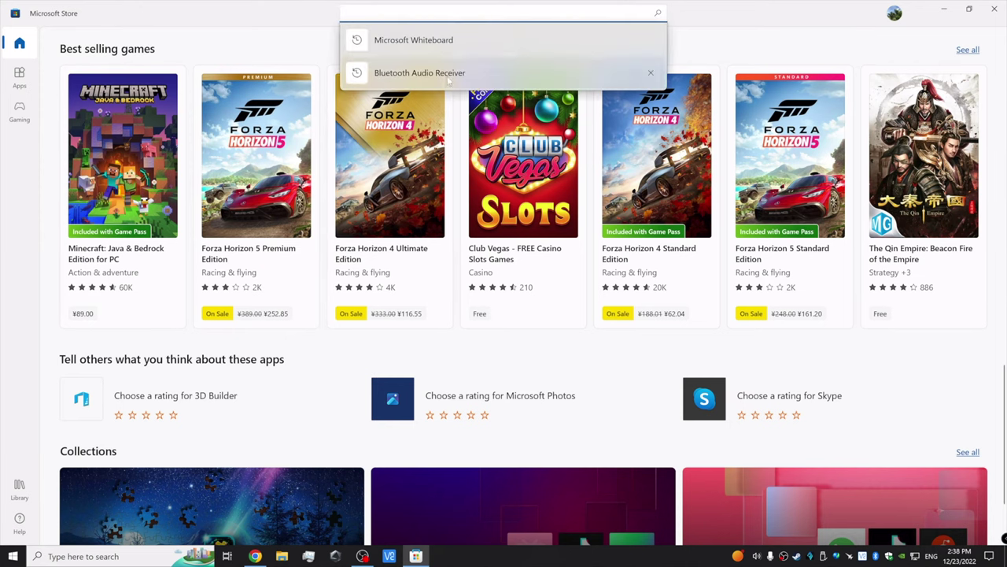
{"action": "left_click", "coordinate": [474, 74]}
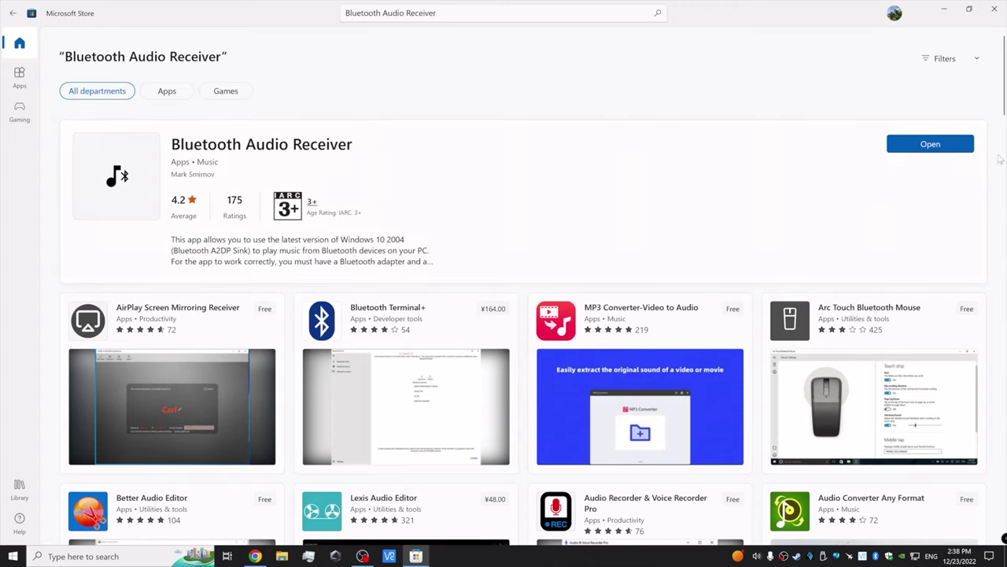
{"action": "left_click", "coordinate": [945, 144]}
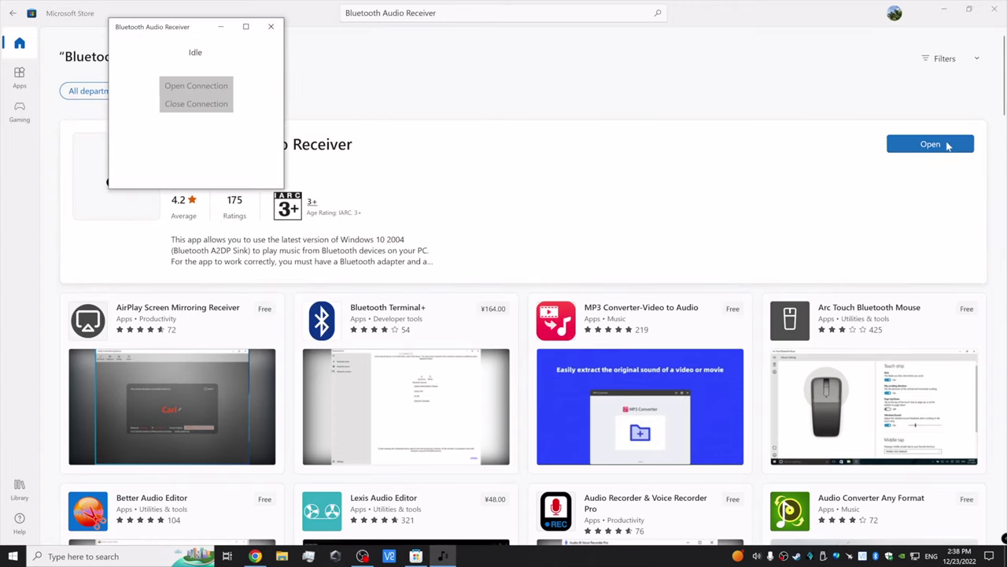
{"action": "left_click", "coordinate": [246, 26]}
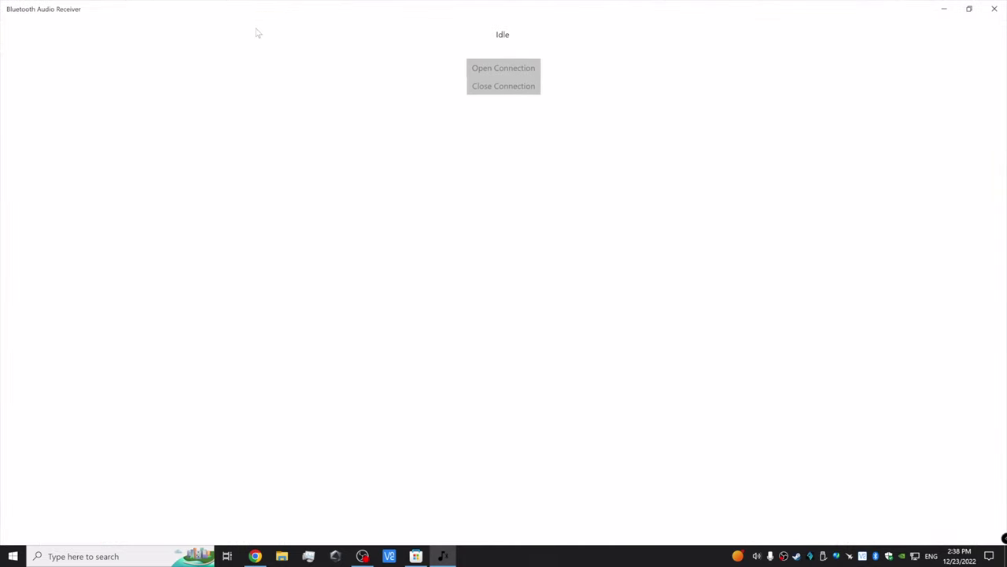
{"action": "left_click", "coordinate": [989, 555]}
Step: Go to Bluetooth settings from the Bluetooth quick action's context menu
{"action": "right_click", "coordinate": [878, 410]}
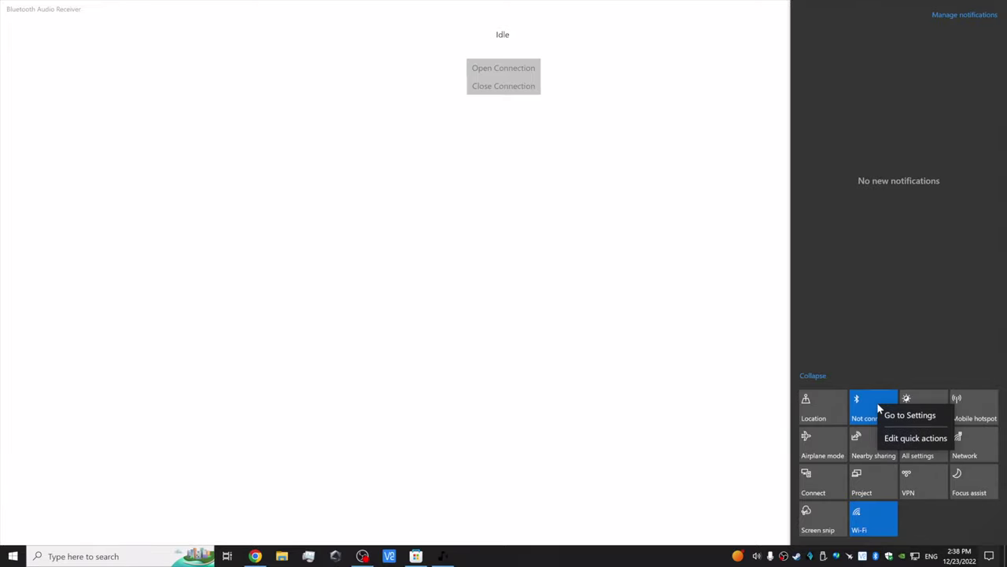
{"action": "left_click", "coordinate": [887, 416]}
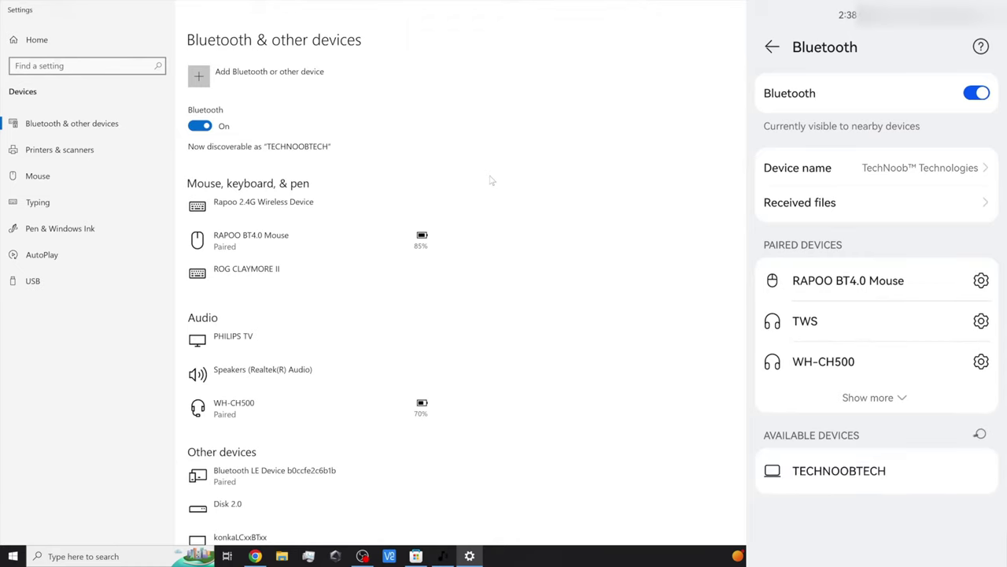
Step: Pair the phone TechNoob™ Technologies over Bluetooth, confirming the matching PIN
{"action": "left_click", "coordinate": [322, 78]}
{"action": "left_click", "coordinate": [410, 178]}
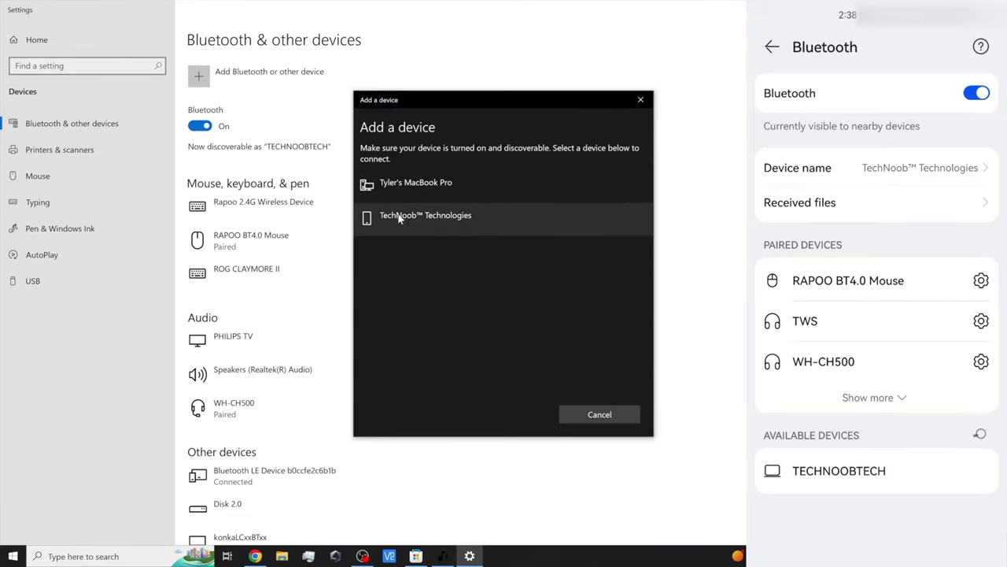
{"action": "left_click", "coordinate": [392, 220]}
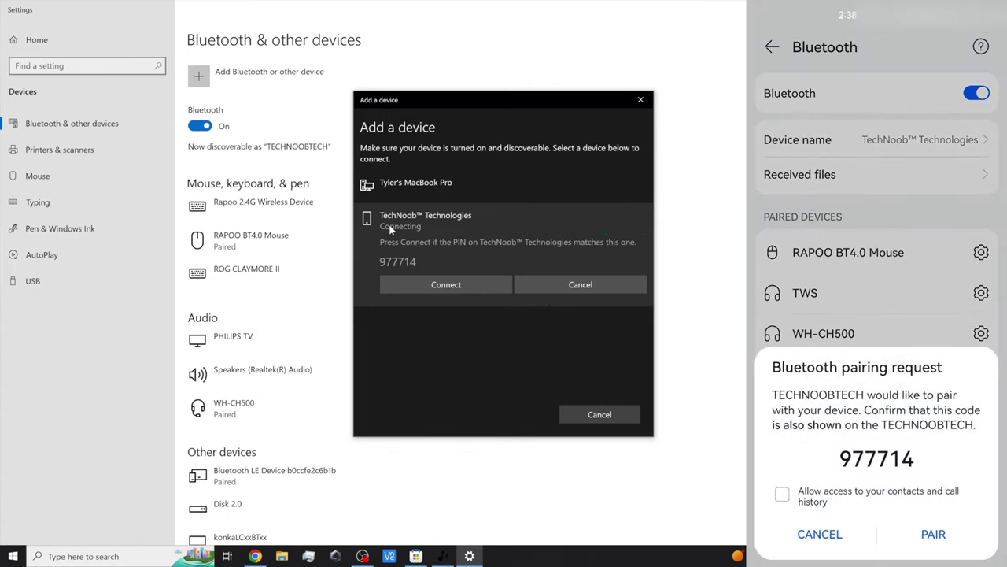
{"action": "left_click", "coordinate": [461, 288]}
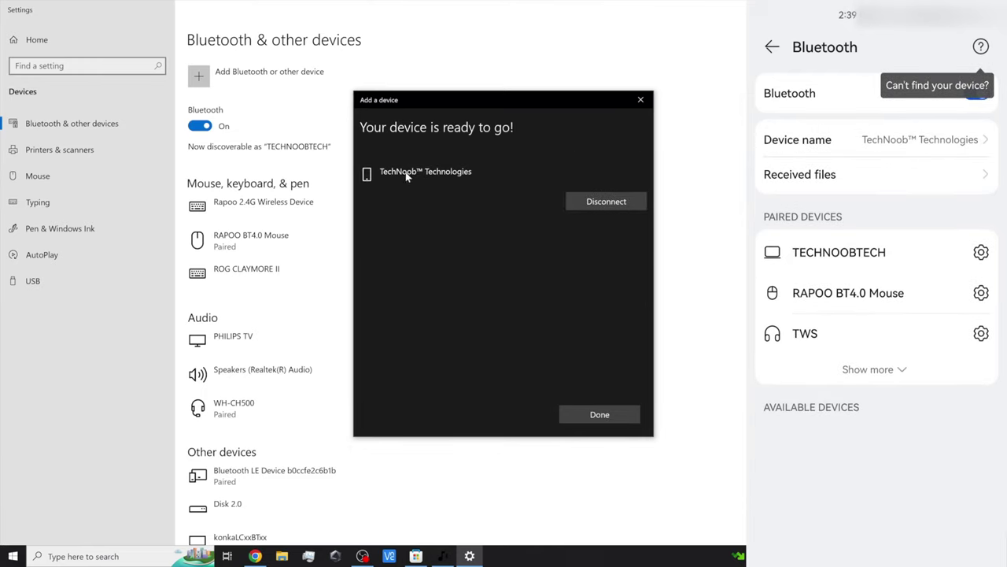
{"action": "left_click", "coordinate": [596, 414]}
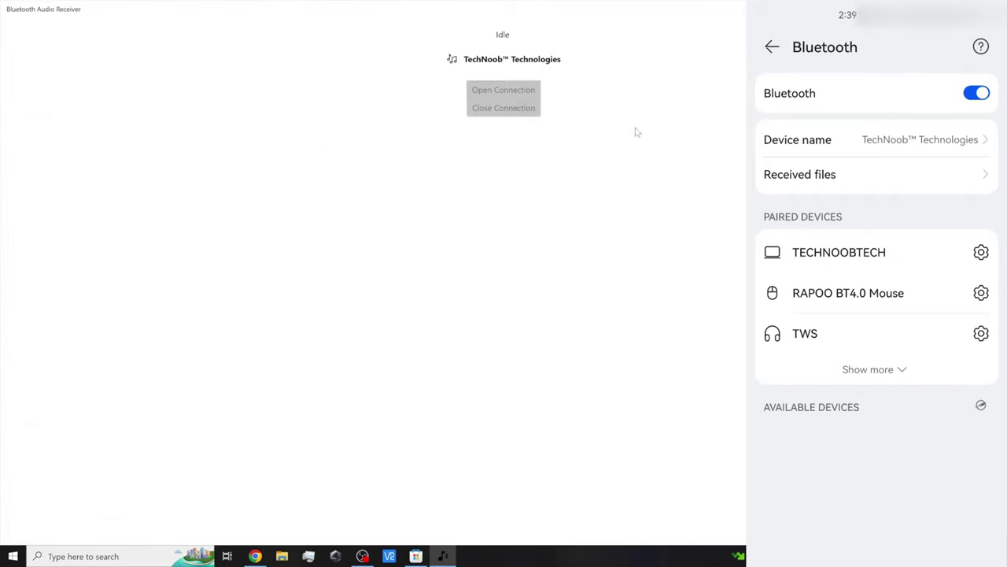
Step: Open an audio connection to TechNoob™ Technologies in the receiver's device list
{"action": "left_click", "coordinate": [512, 61]}
{"action": "left_click", "coordinate": [509, 91]}
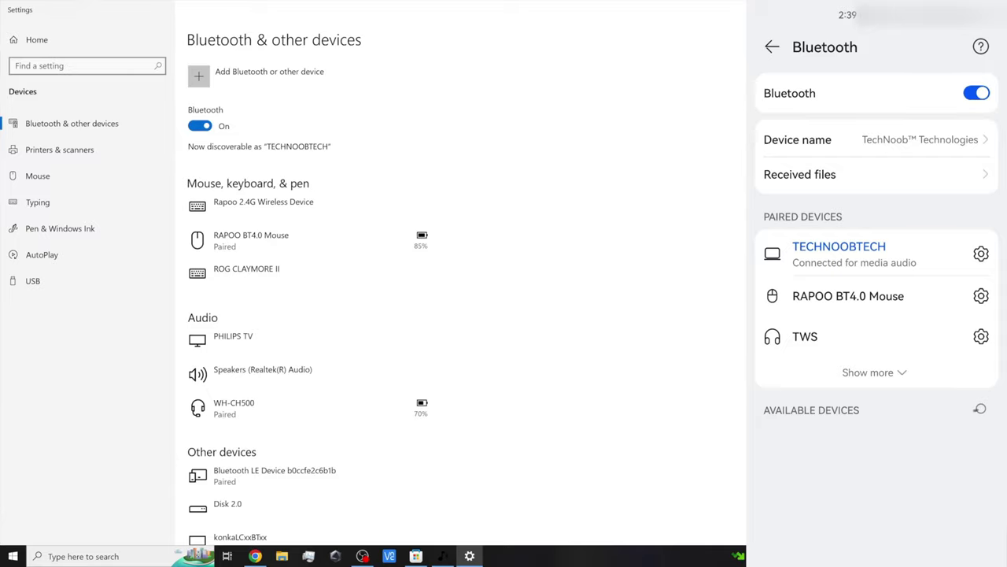
Step: Close Windows Settings with Alt+F4 to return to the connected receiver
{"action": "key", "text": "alt+F4"}
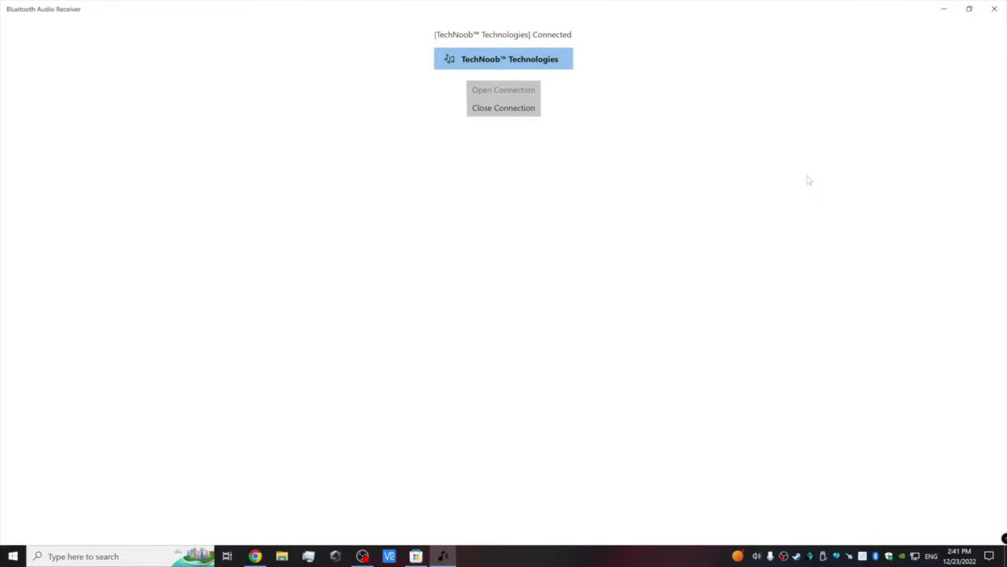
Step: Minimize the Bluetooth Audio Receiver window and close Microsoft Store
{"action": "left_click", "coordinate": [944, 9]}
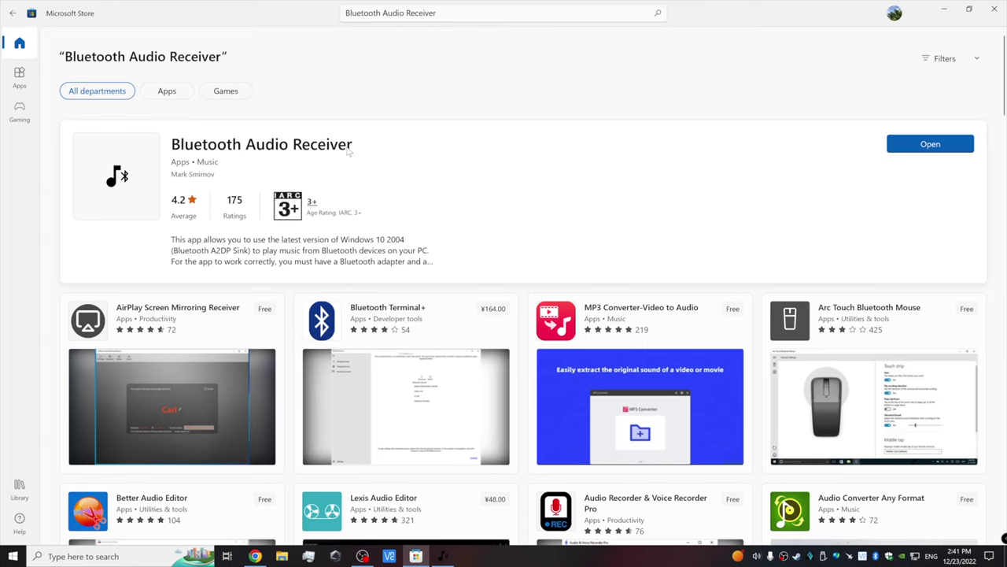
{"action": "left_click", "coordinate": [1003, 4]}
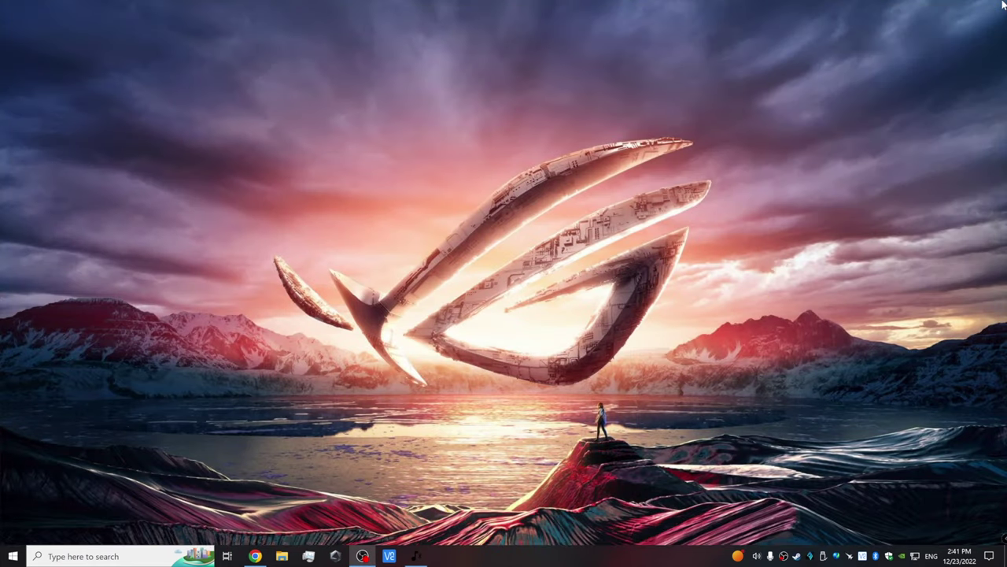